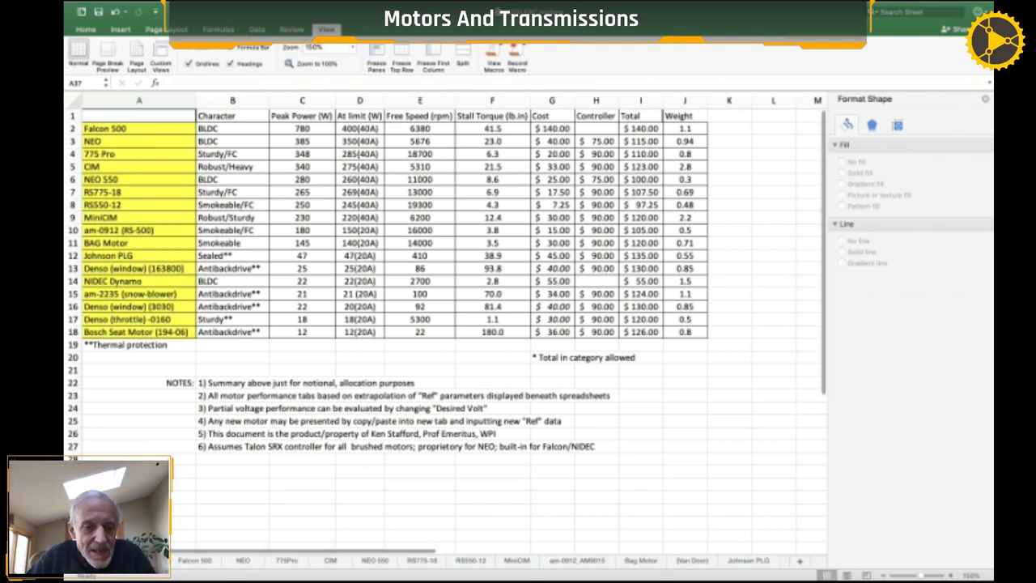
Step: Open the Falcon 500 sheet and enlarge it to 200% to view the performance table from its first row
key(ctrl+Page_Down)
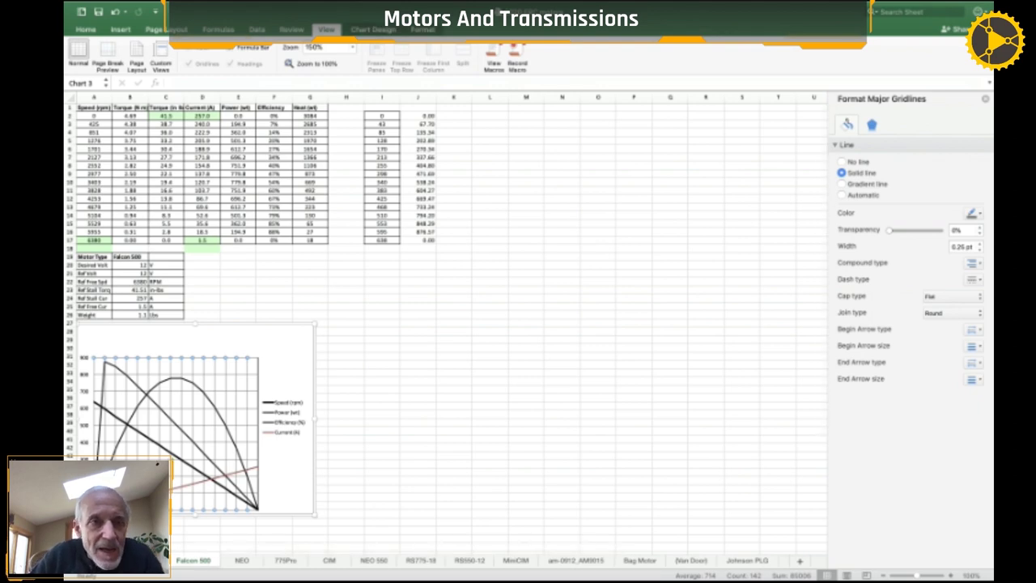
click(352, 47)
click(328, 61)
scroll(368, 186, up, 2)
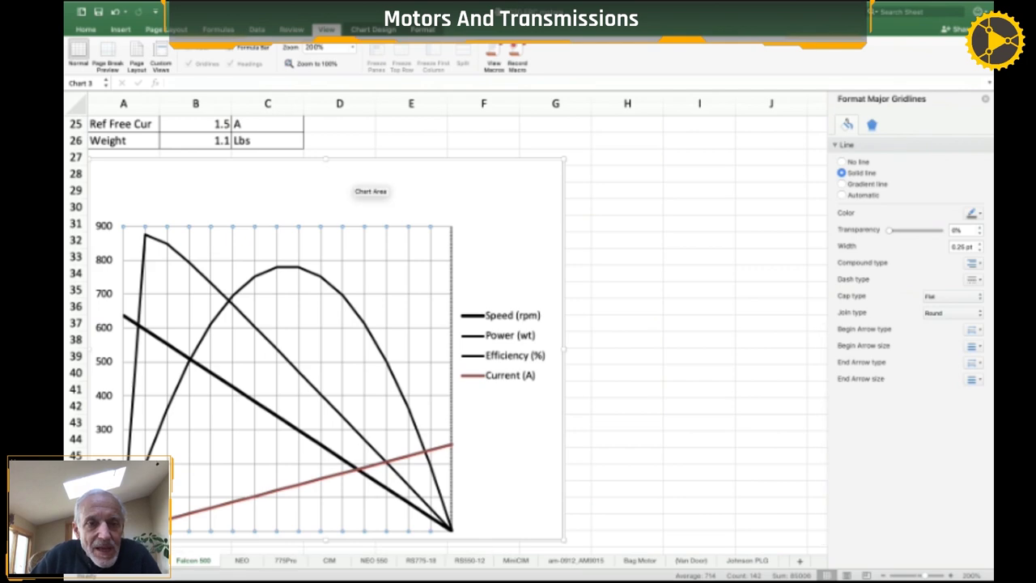
scroll(368, 186, up, 10)
scroll(353, 188, left, 2)
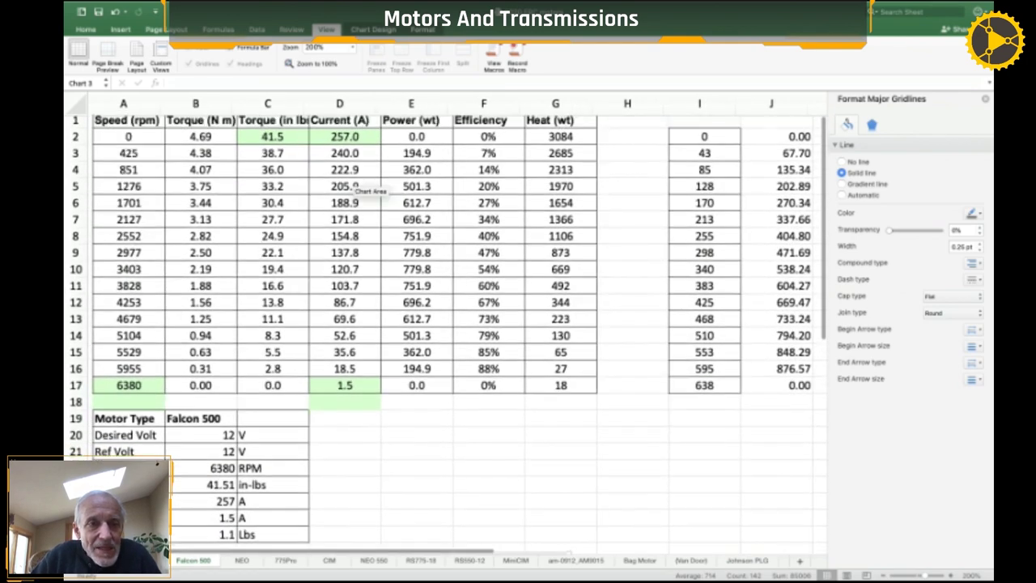
scroll(354, 188, right, 1)
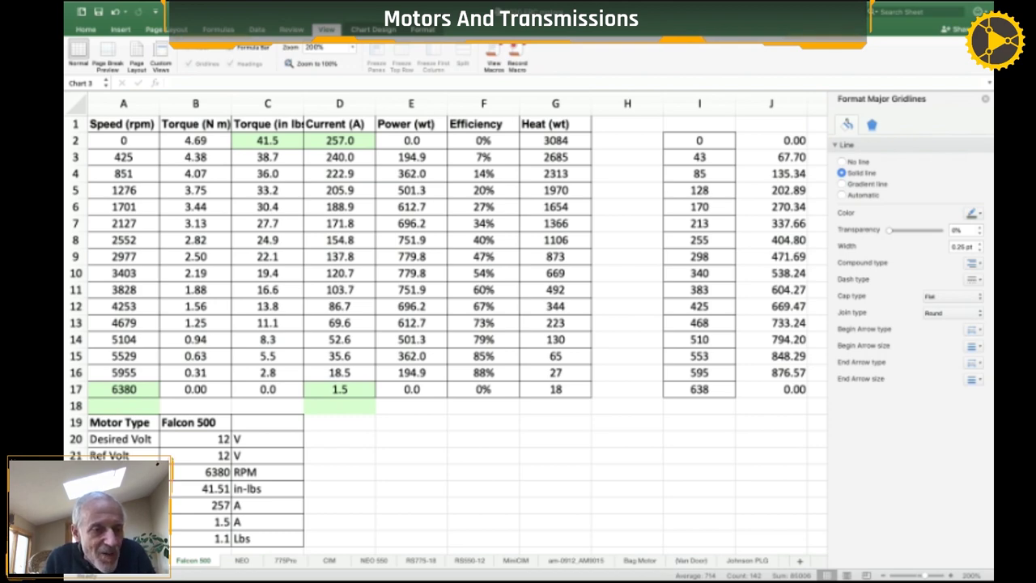
Step: Set the Falcon 500's Desired Volt to 10 V in cell B20
click(195, 438)
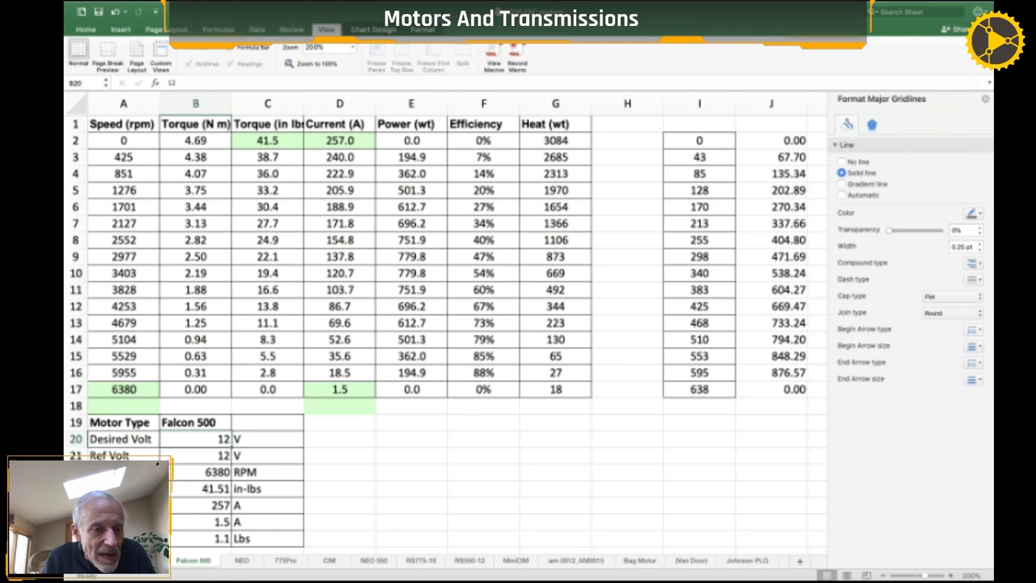
text(10)
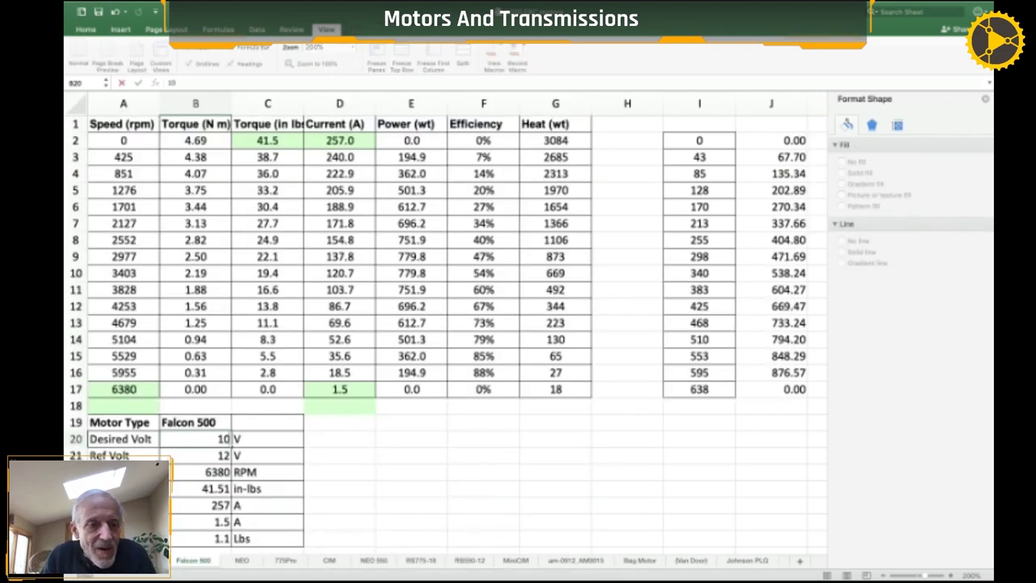
click(339, 439)
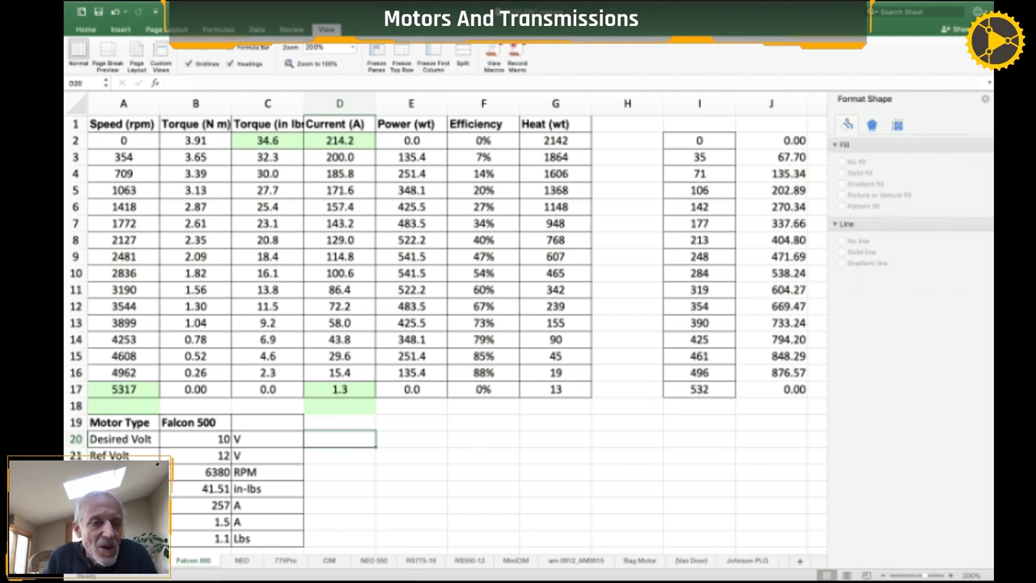
Step: Set the Falcon 500's Desired Volt to 6 V and inspect the peak value in the Power column
click(217, 438)
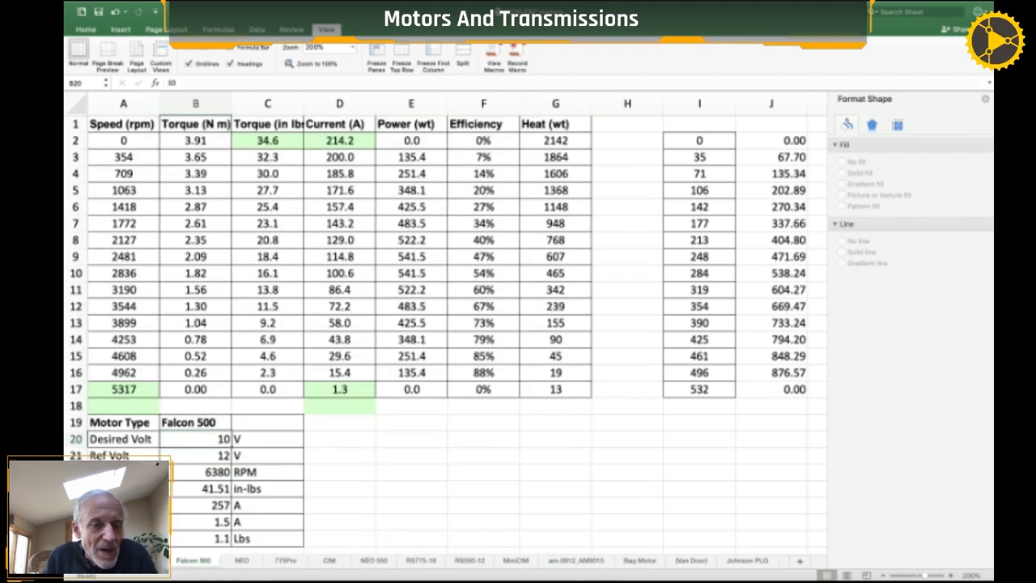
double_click(217, 439)
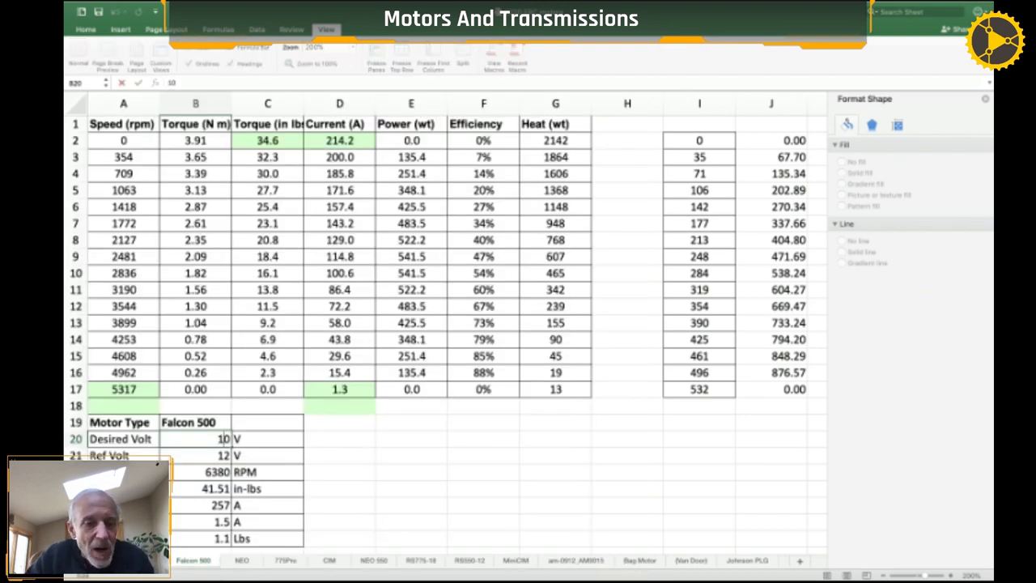
text(6)
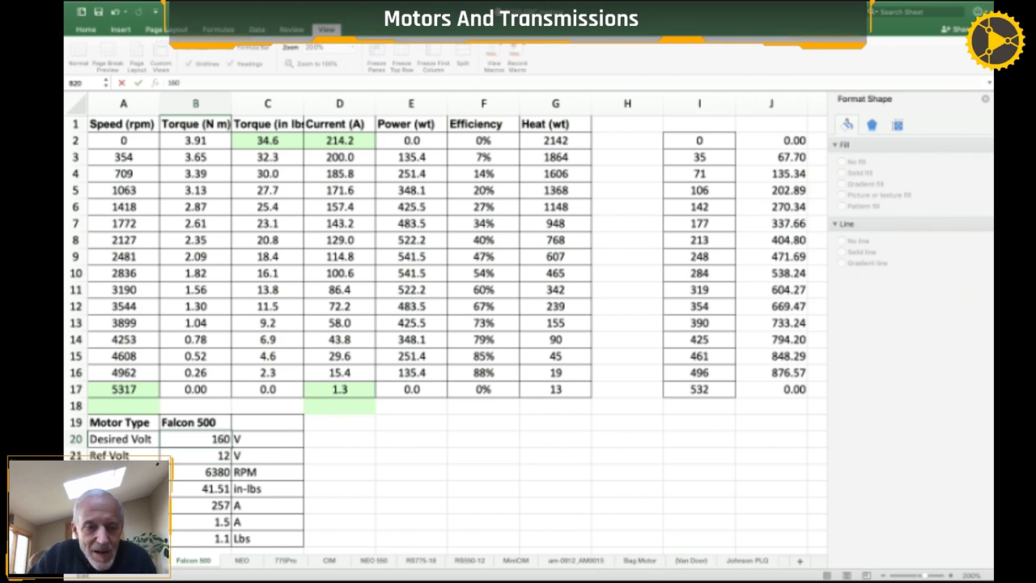
key(BackSpace)
key(BackSpace)
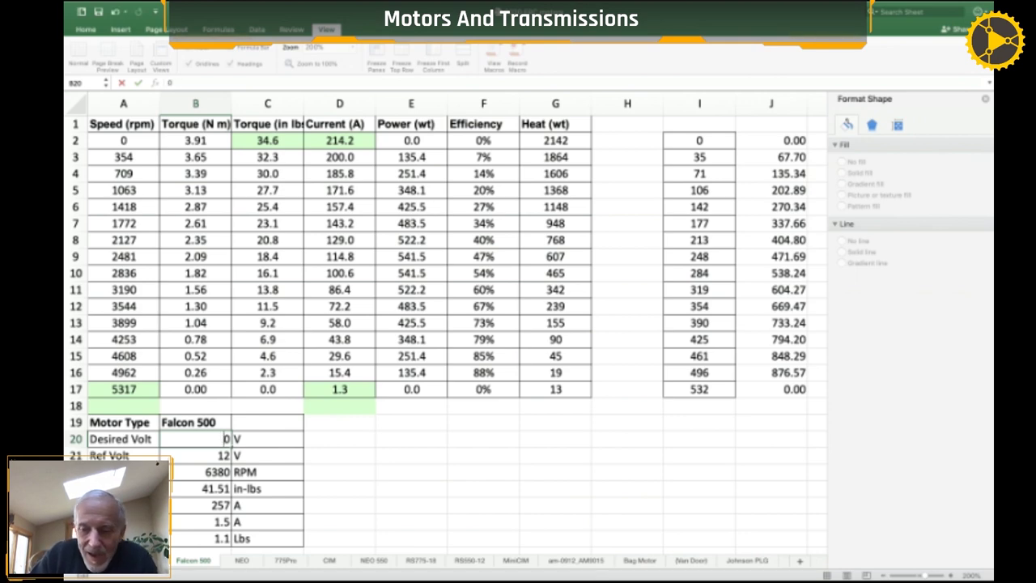
key(Delete)
text(6)
click(339, 489)
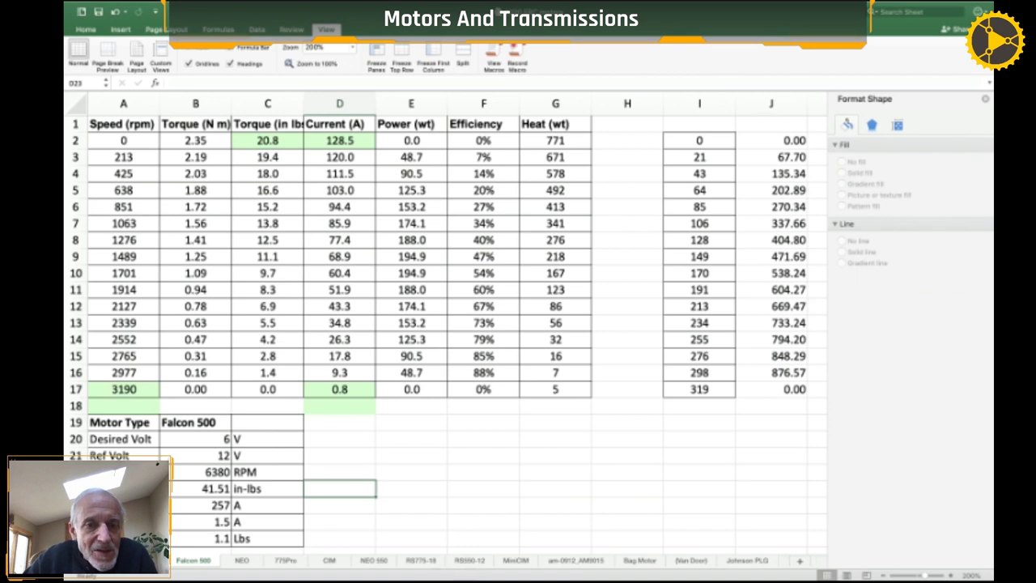
click(411, 257)
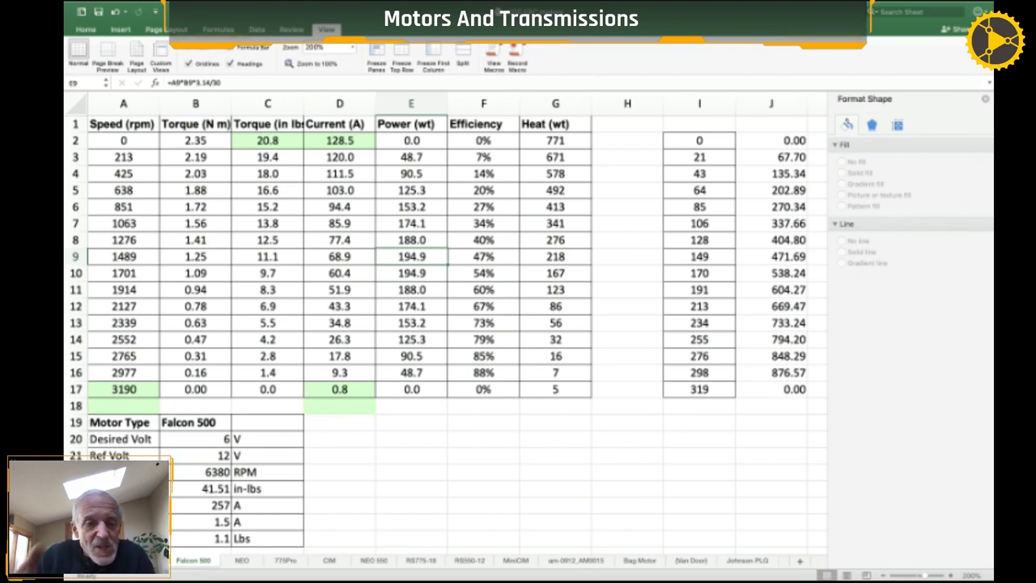
Step: Restore the Falcon 500's Desired Volt to 12 V
click(195, 439)
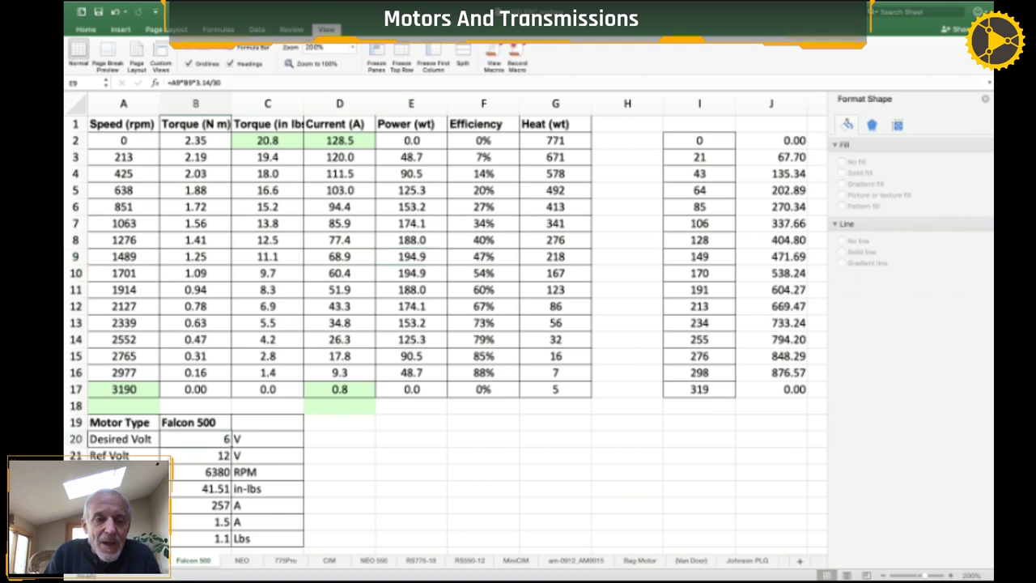
text(12)
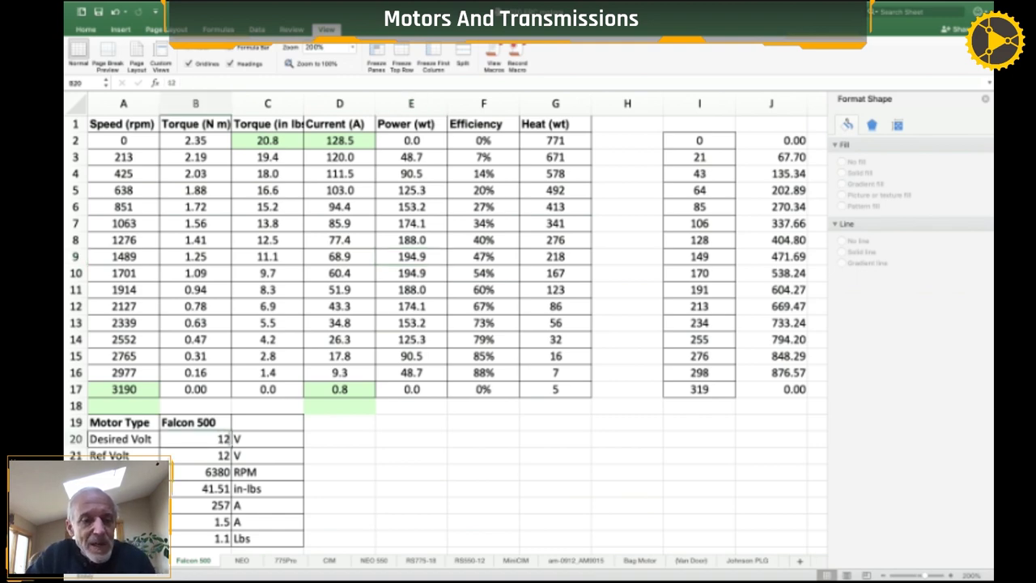
key(Return)
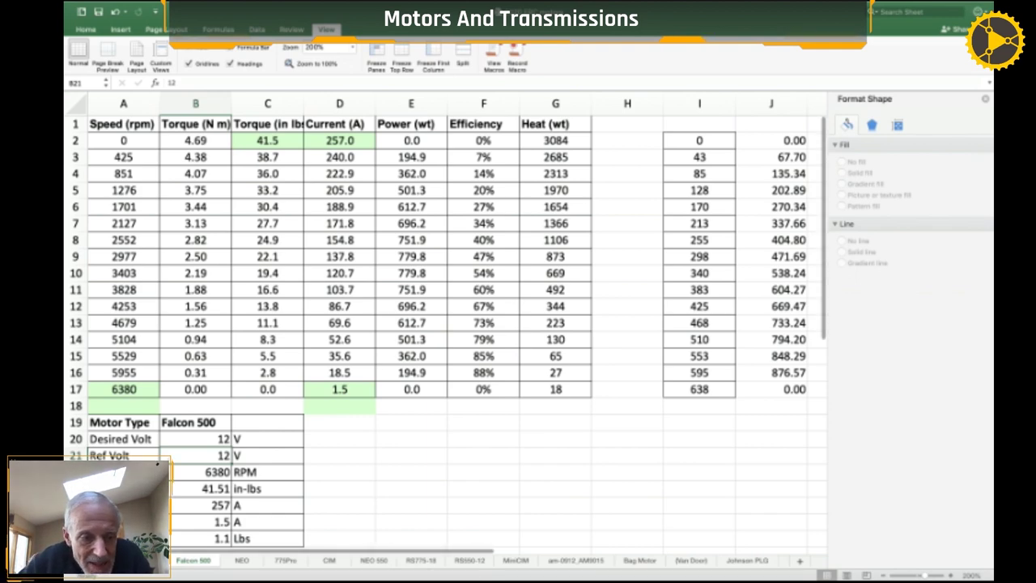
Step: Open the Johnson PLG sheet and enlarge it to 150% to view its performance table and reference parameters
click(97, 560)
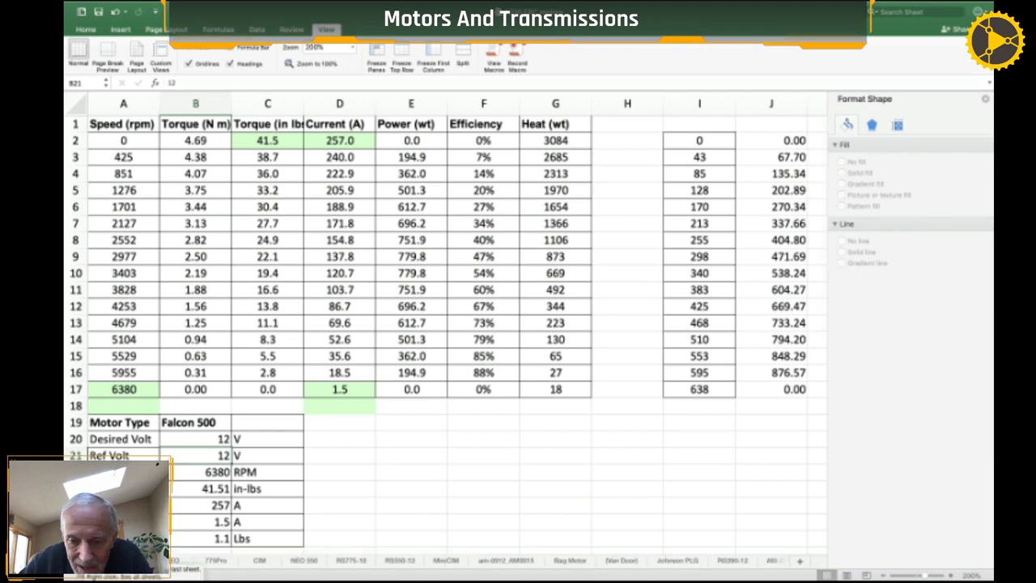
click(678, 560)
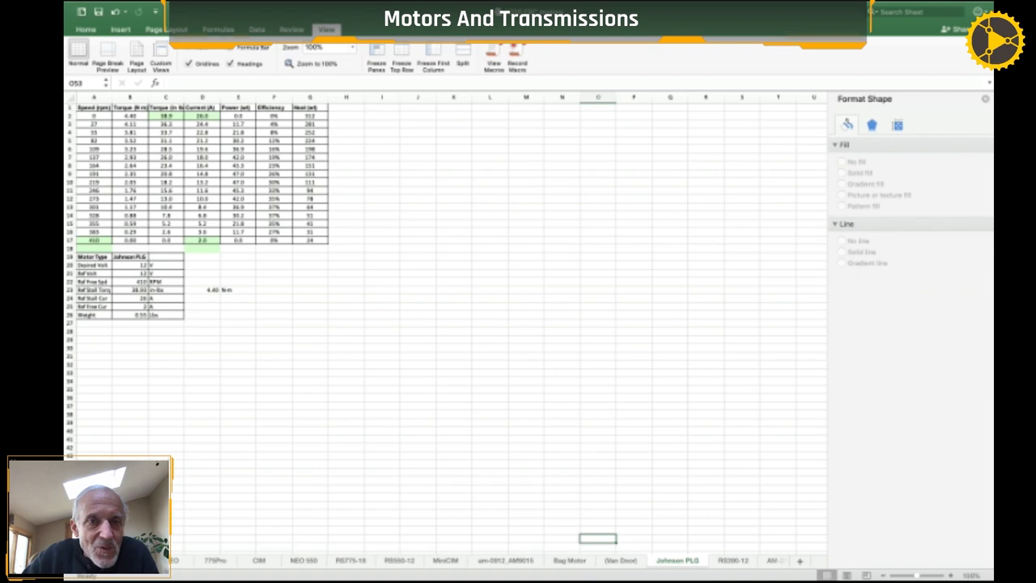
click(351, 47)
click(327, 71)
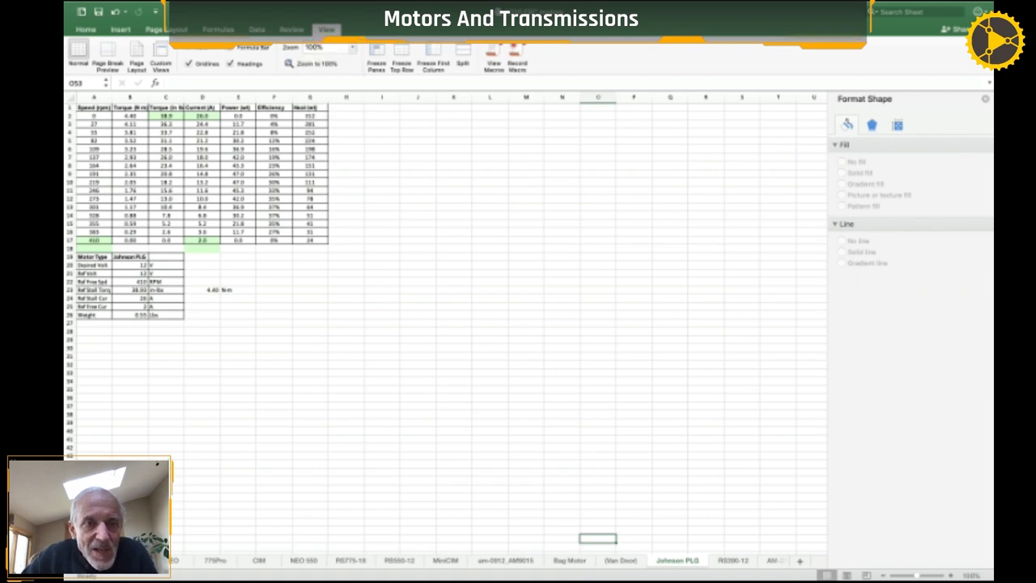
scroll(445, 323, up, 5)
scroll(445, 324, left, 2)
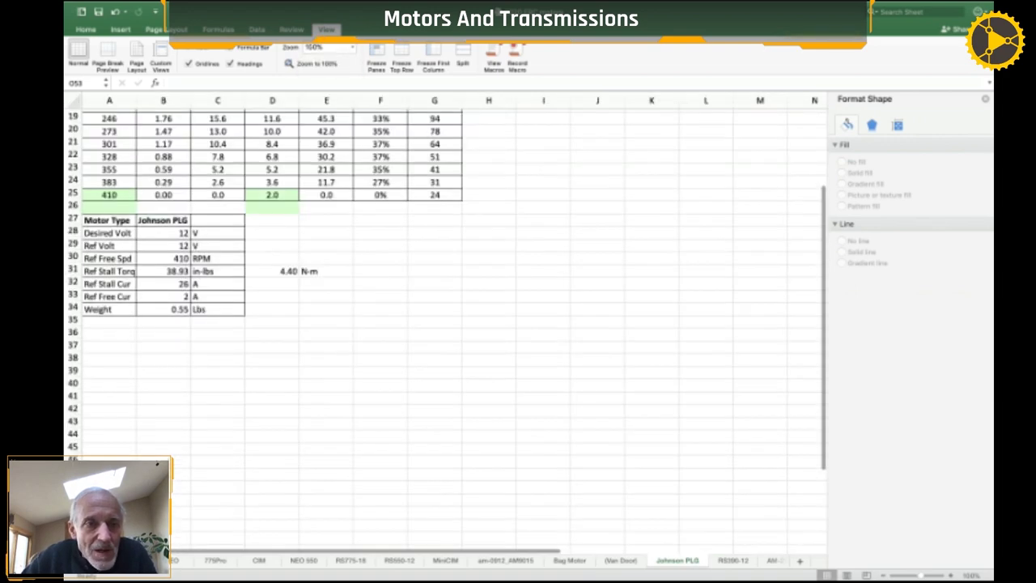
scroll(445, 323, up, 3)
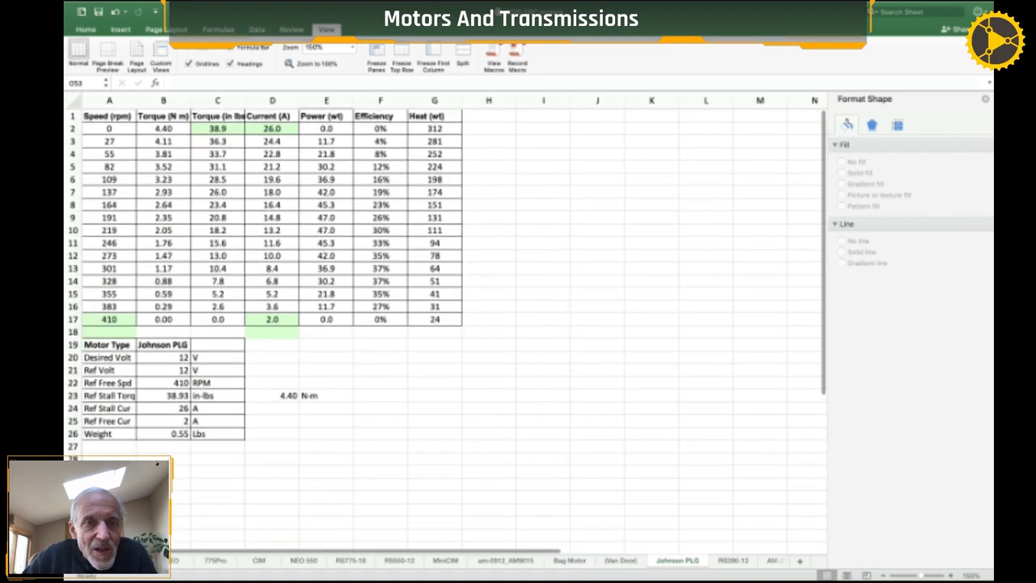
Step: Enlarge the Johnson PLG sheet to 200% and examine the motor's speed, torque, current, power, efficiency and heat columns
click(352, 47)
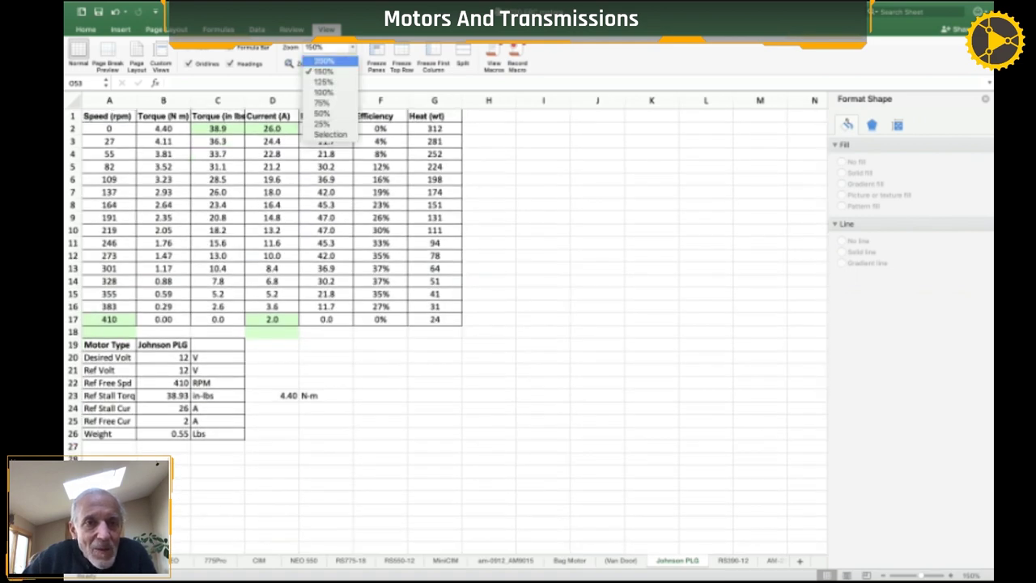
click(324, 61)
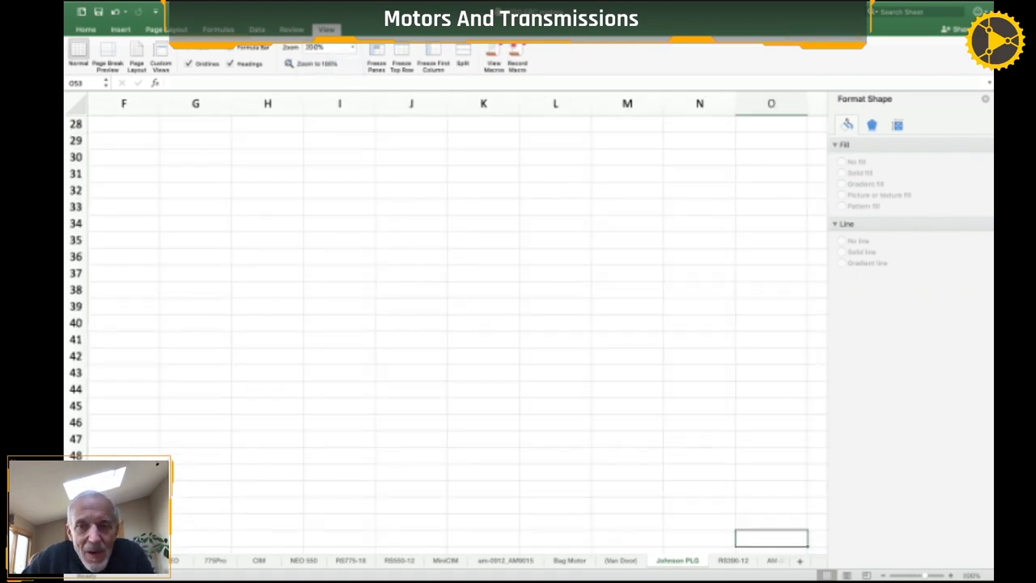
scroll(445, 324, up, 10)
scroll(445, 324, left, 5)
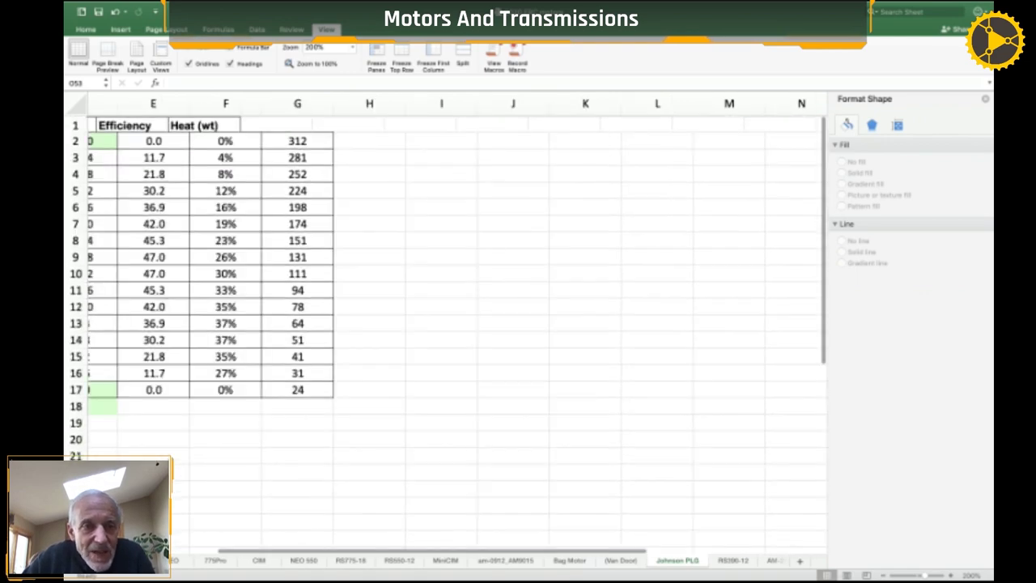
scroll(445, 324, down, 1)
scroll(446, 324, right, 1)
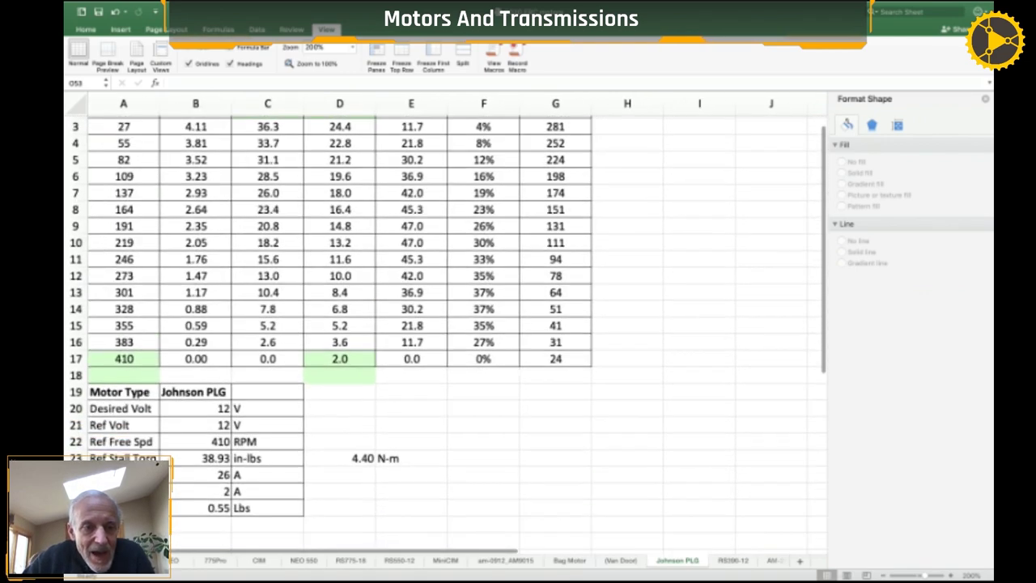
scroll(445, 323, up, 1)
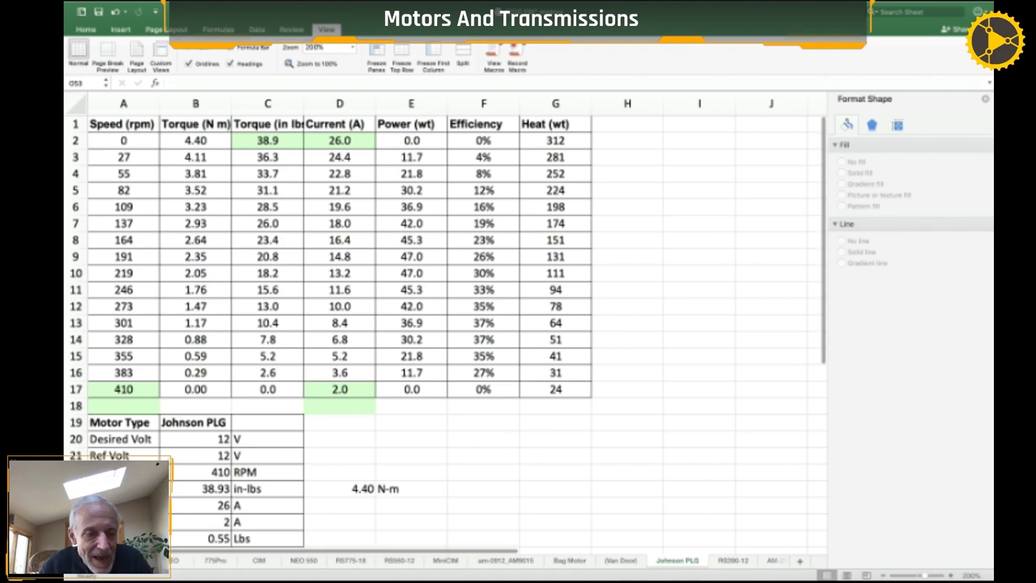
Step: View the NEO 550 performance sheet and return to the summary sheet comparing all motors
scroll(486, 560, left, 2)
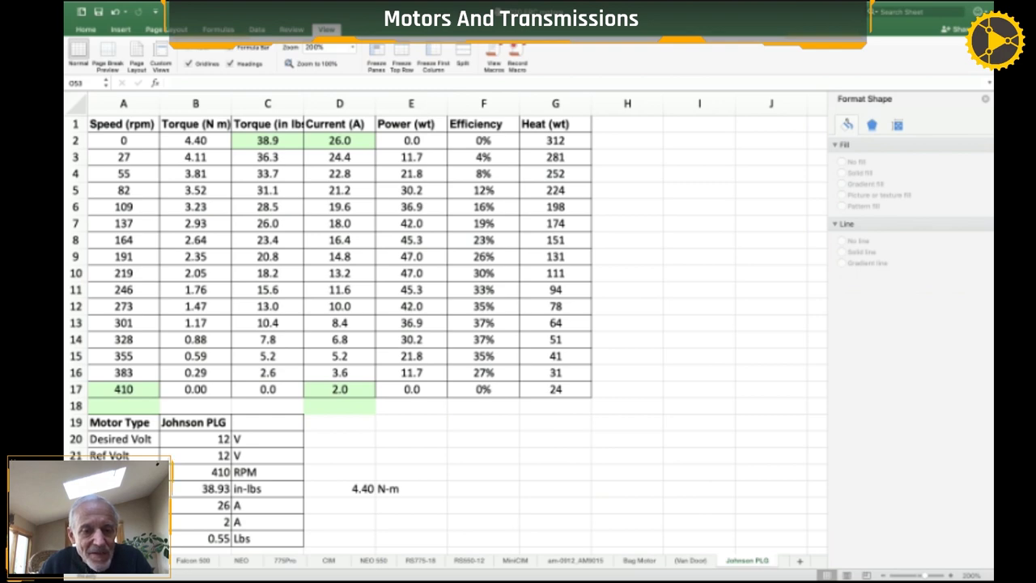
click(373, 560)
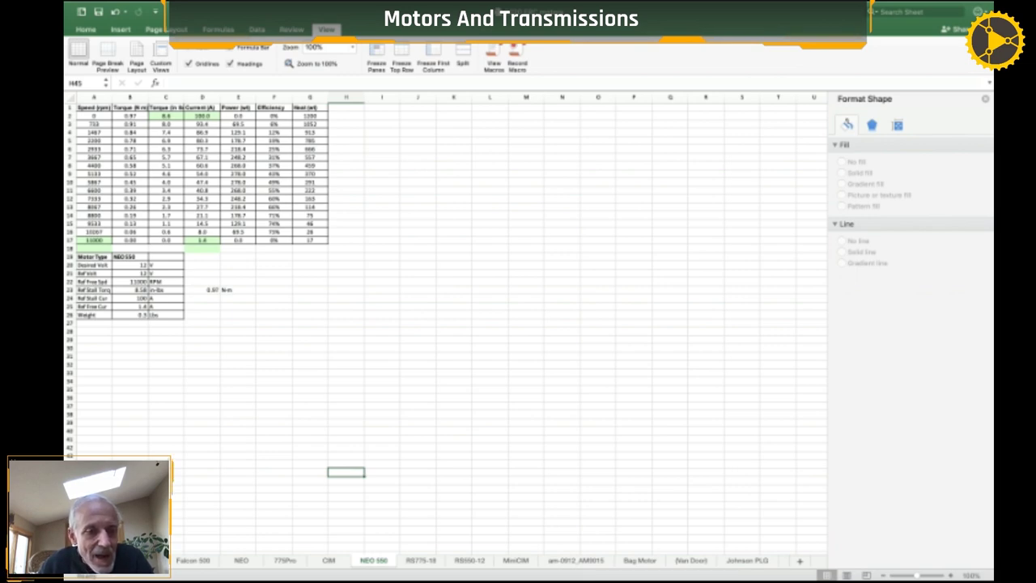
click(148, 560)
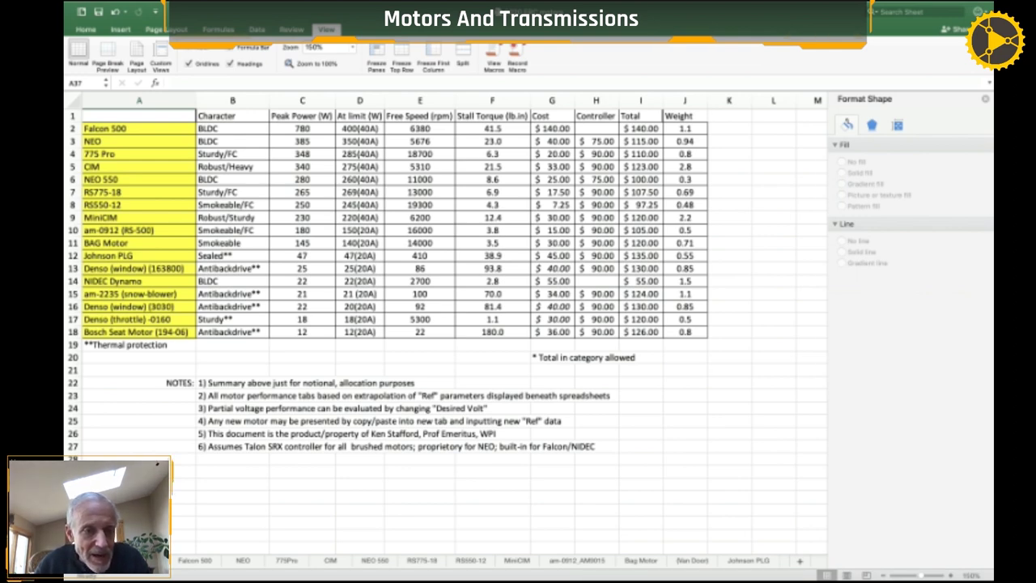
scroll(446, 324, up, 1)
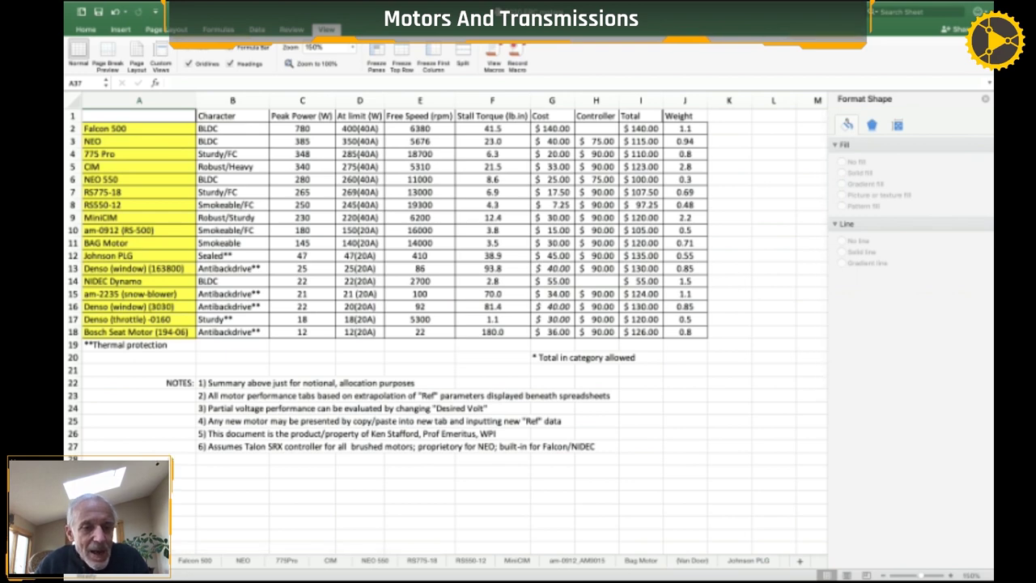